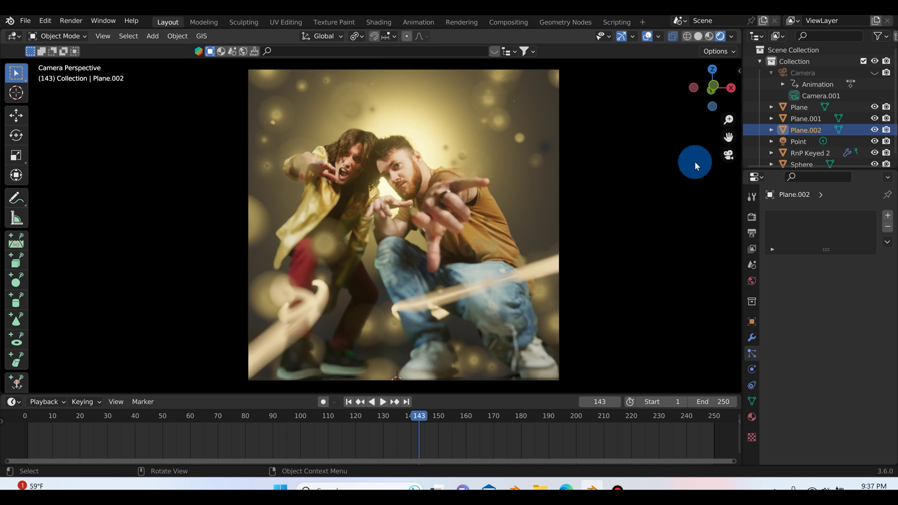
# Orbit around the finished curved bokeh set, then return to the scene camera view.
pyautogui.click(728, 155)
pyautogui.scroll(-3, 501, 232)
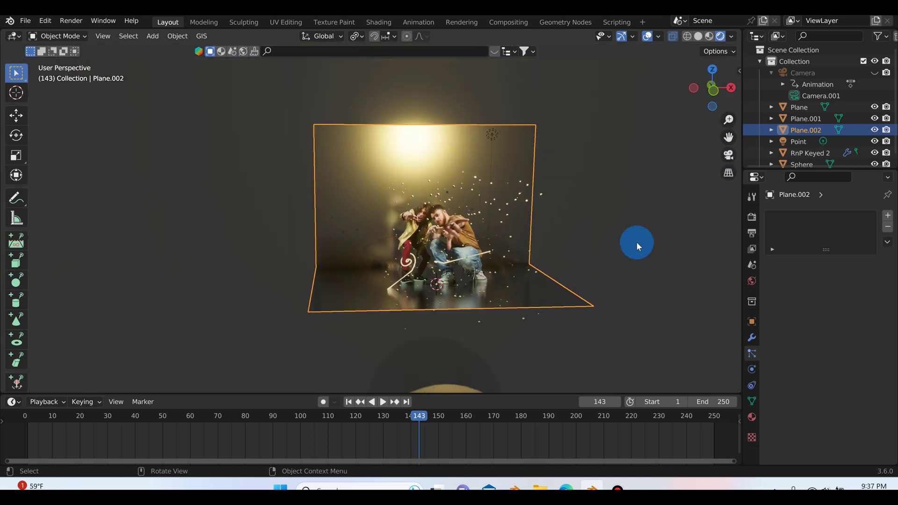
pyautogui.click(556, 291)
pyautogui.moveTo(556, 291); pyautogui.dragTo(476, 279, button='middle')
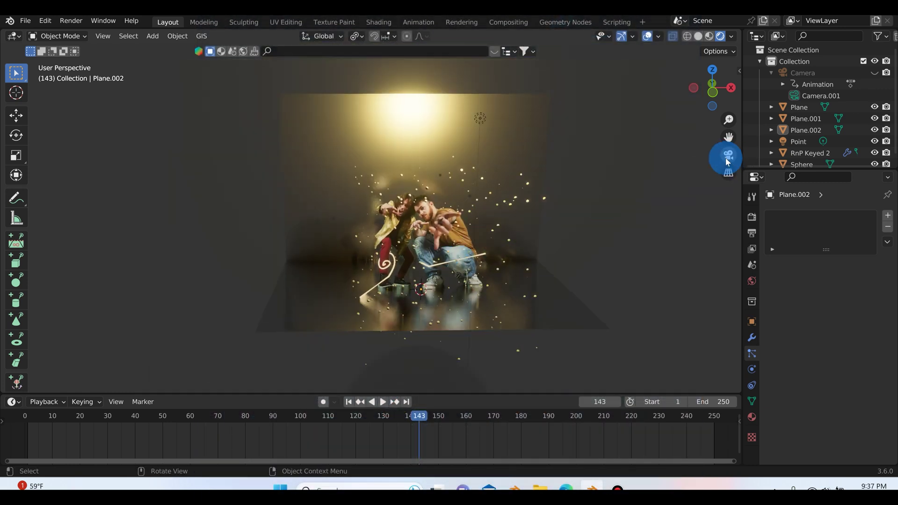
pyautogui.click(728, 156)
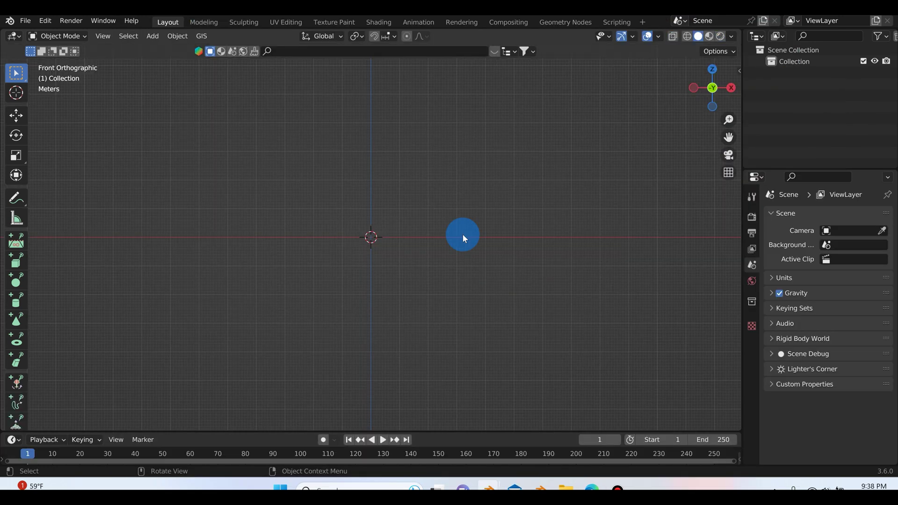
# Search Preferences Add-ons for 'images' to confirm Import Images as Planes is enabled.
pyautogui.hotkey('shift', 'a')
pyautogui.moveTo(406, 224)
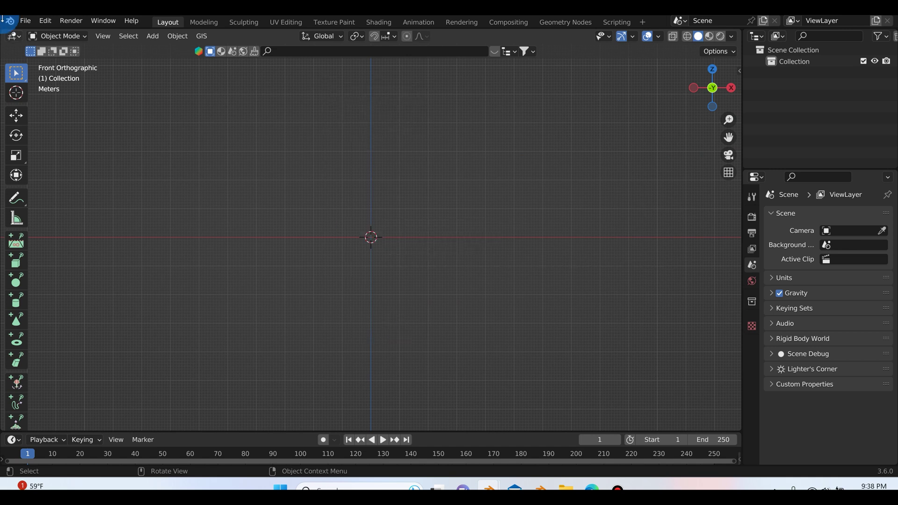
pyautogui.click(51, 21)
pyautogui.click(80, 185)
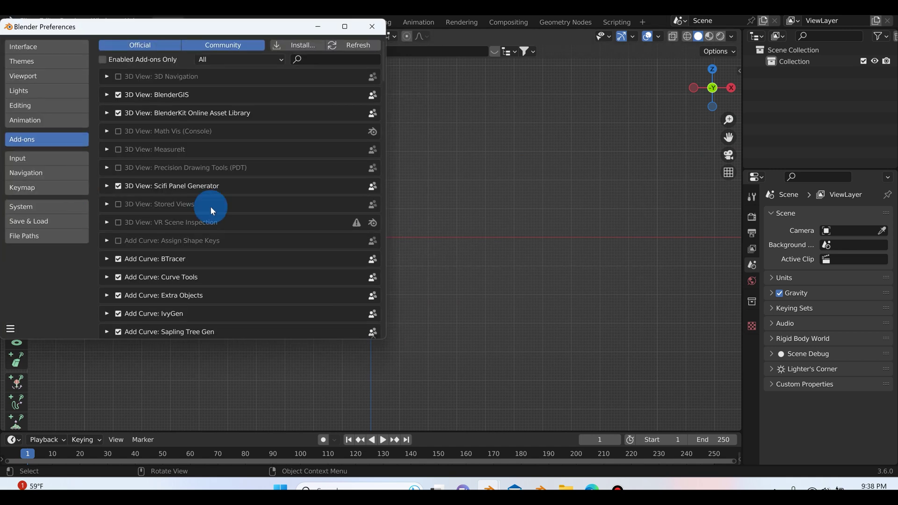
pyautogui.click(338, 60)
pyautogui.write('images')
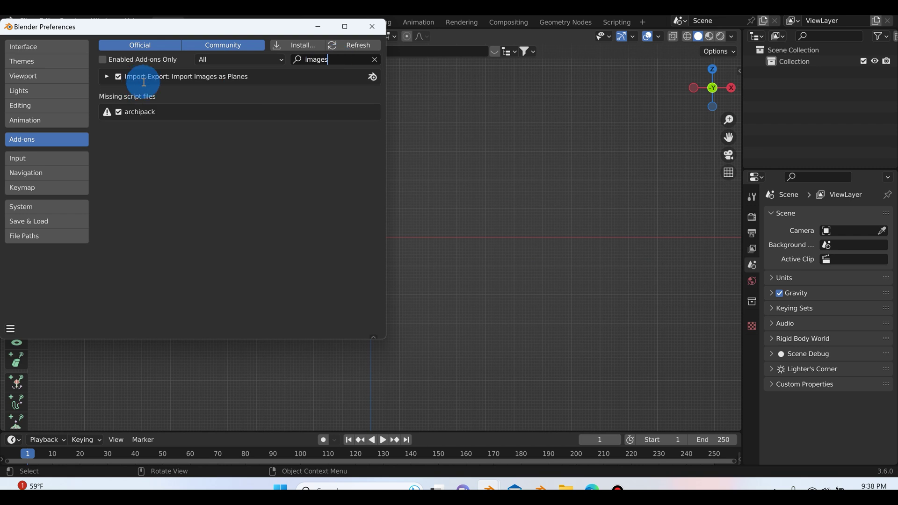
pyautogui.click(372, 27)
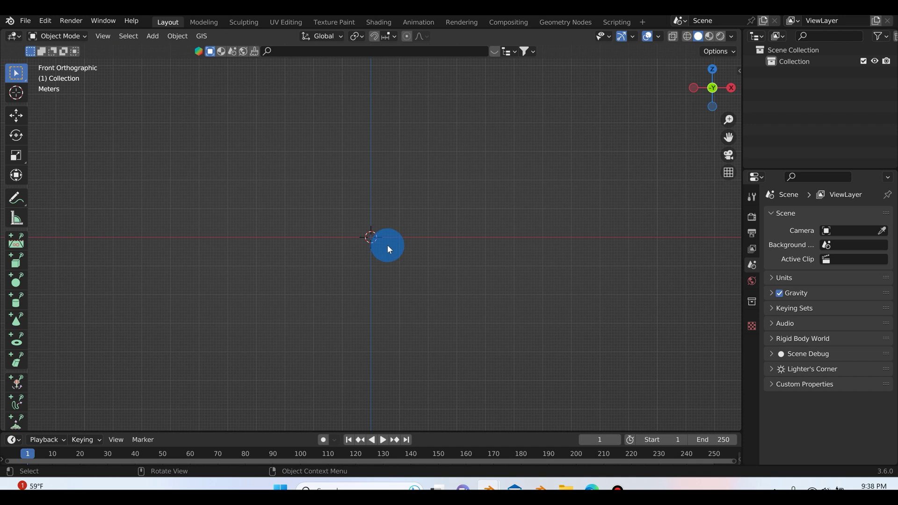
# Import RnP Keyed 2.png from E:\Ronnie On Saturn\Photoshoot 1\Pics as an image plane.
pyautogui.hotkey('shift', 'a')
pyautogui.moveTo(383, 247)
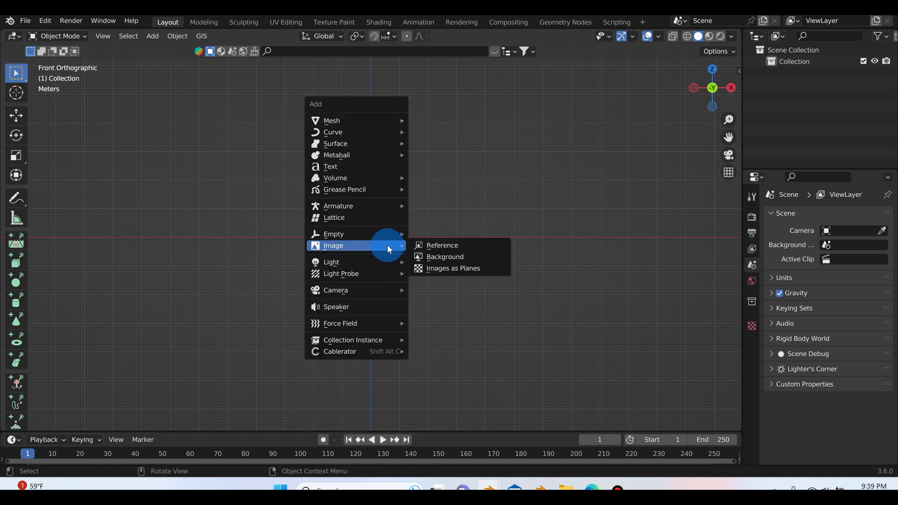
pyautogui.click(434, 269)
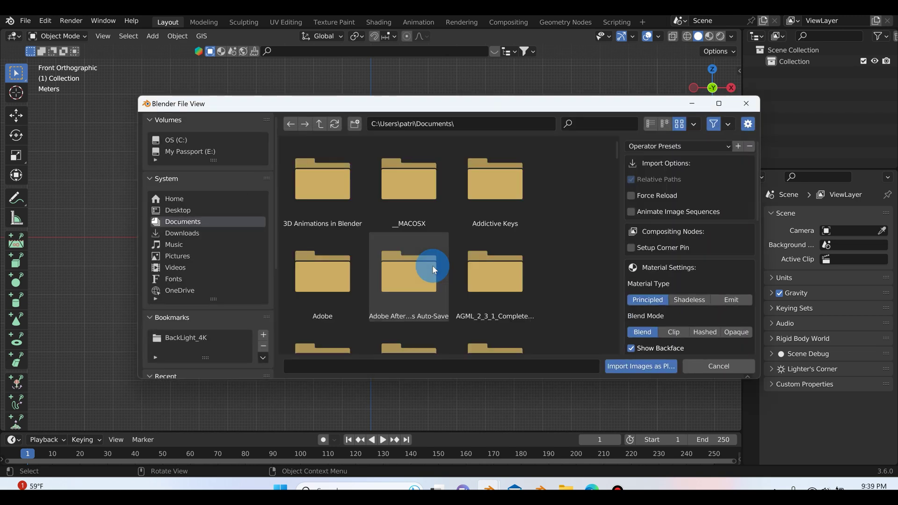
pyautogui.click(184, 151)
pyautogui.click(609, 123)
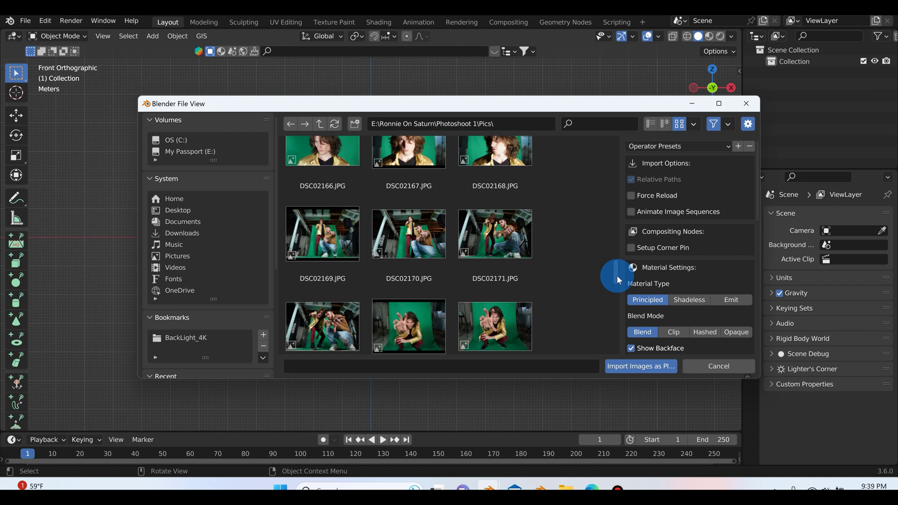
pyautogui.moveTo(616, 276); pyautogui.dragTo(615, 355)
pyautogui.click(372, 276)
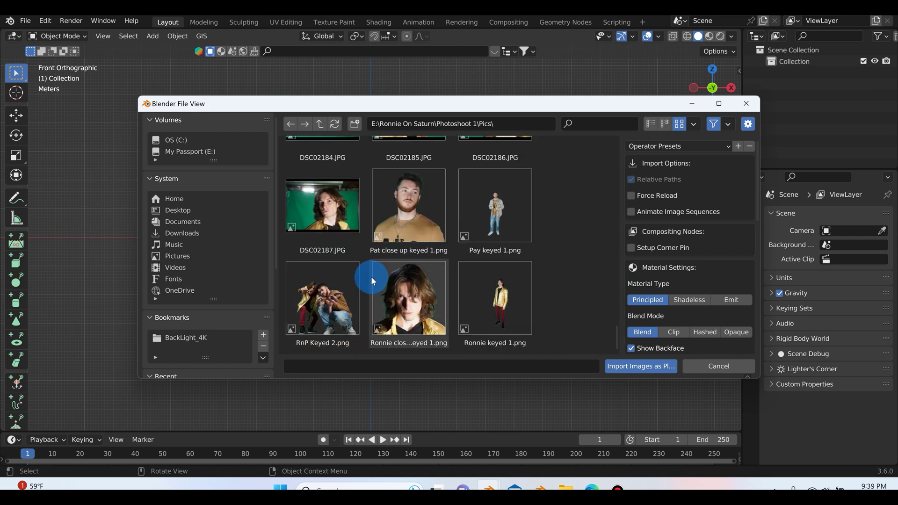
pyautogui.click(305, 284)
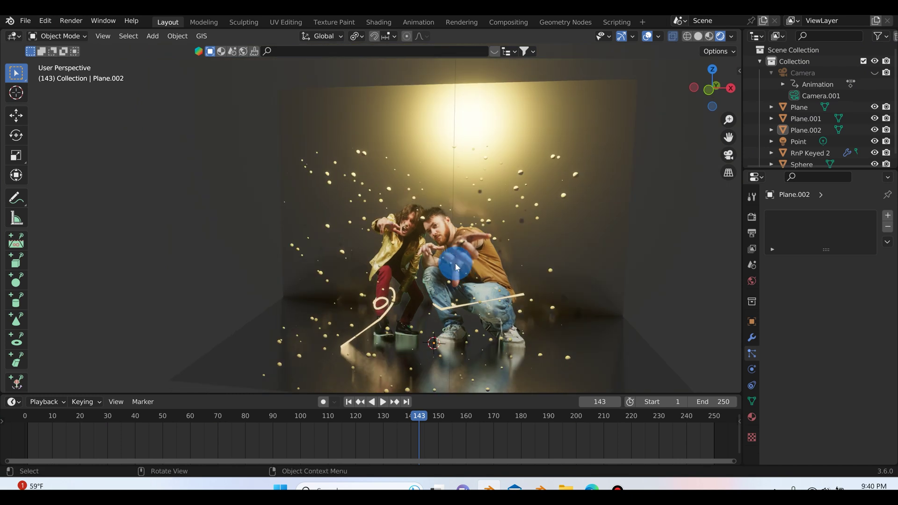
pyautogui.moveTo(456, 266); pyautogui.dragTo(372, 177, button='middle')
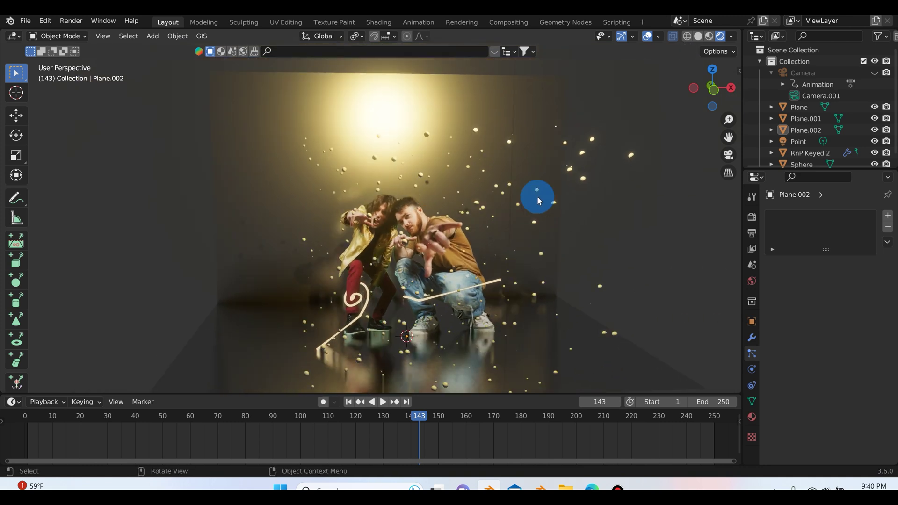
# Look through the scene camera at the two men among defocused gold bokeh particles.
pyautogui.click(732, 156)
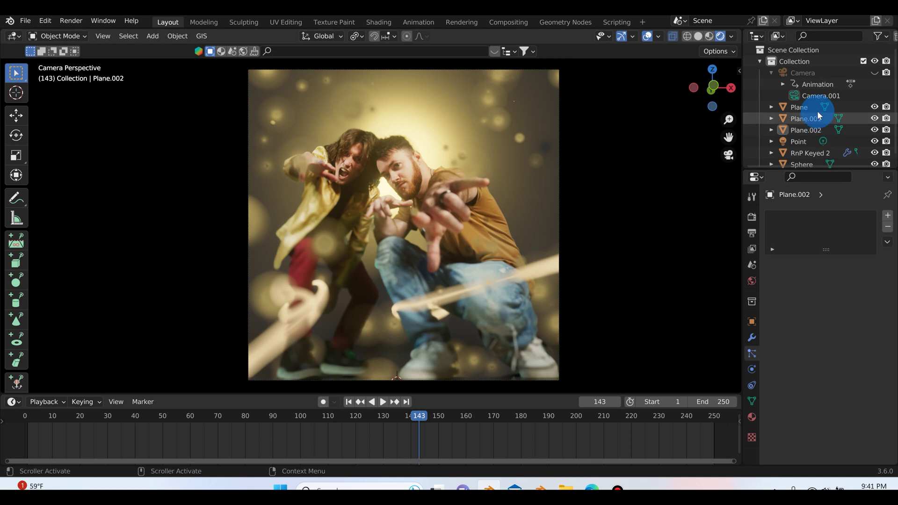
# Check Camera.001's depth of field: 2.1 m focus distance and F-Stop 0.1.
pyautogui.click(816, 96)
pyautogui.click(750, 371)
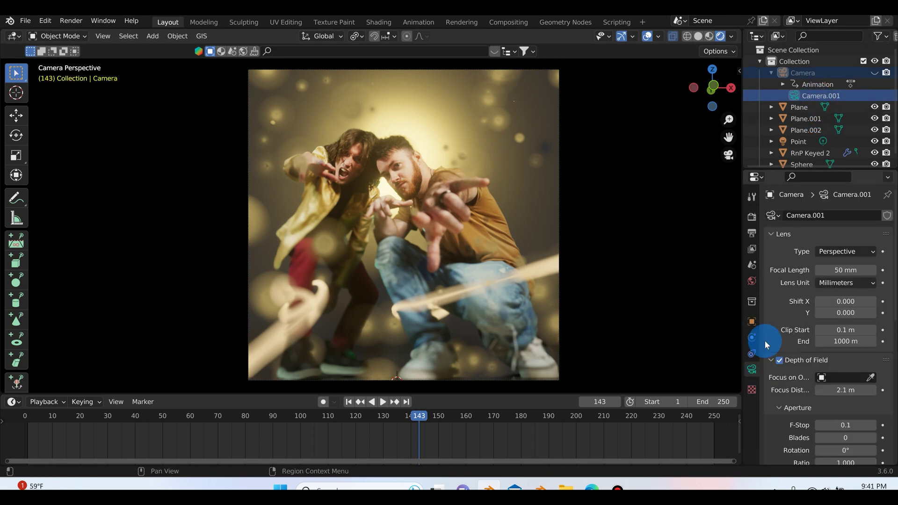
pyautogui.scroll(-2, 787, 358)
pyautogui.click(819, 363)
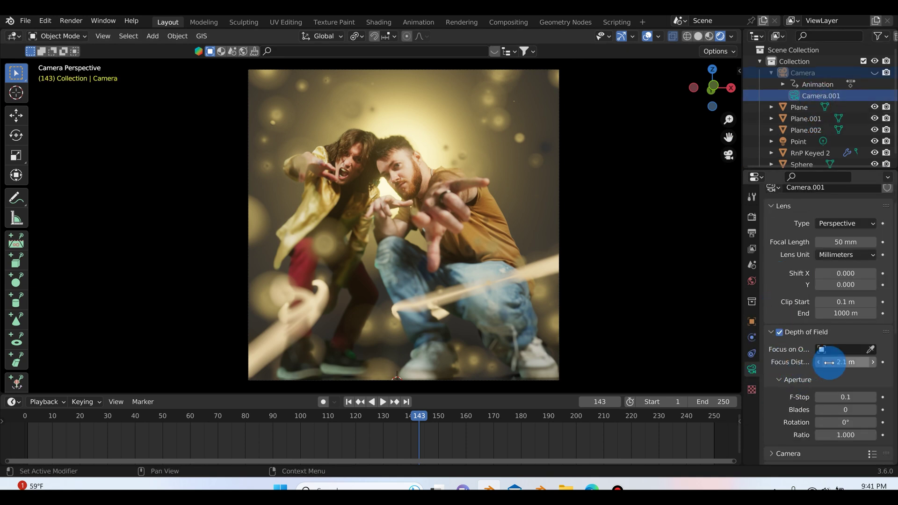
pyautogui.press('Escape')
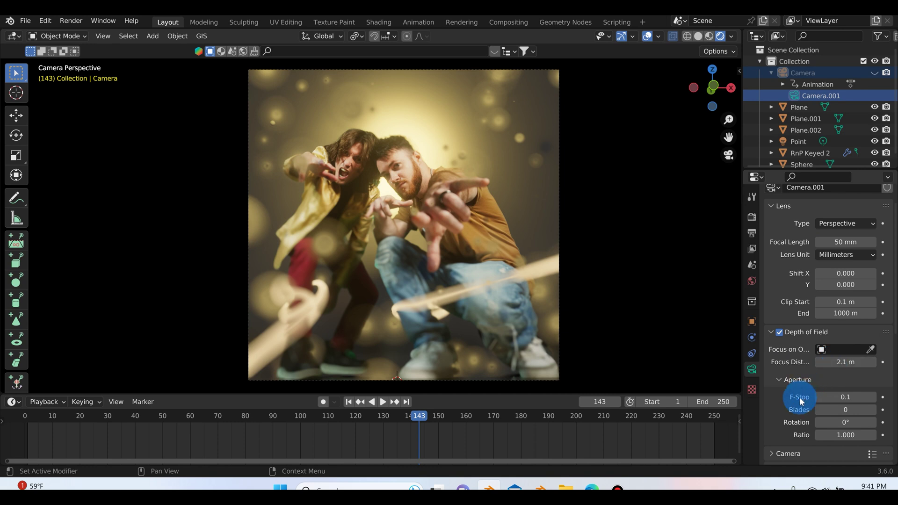
pyautogui.scroll(-2, 801, 399)
pyautogui.moveTo(844, 378); pyautogui.dragTo(759, 283)
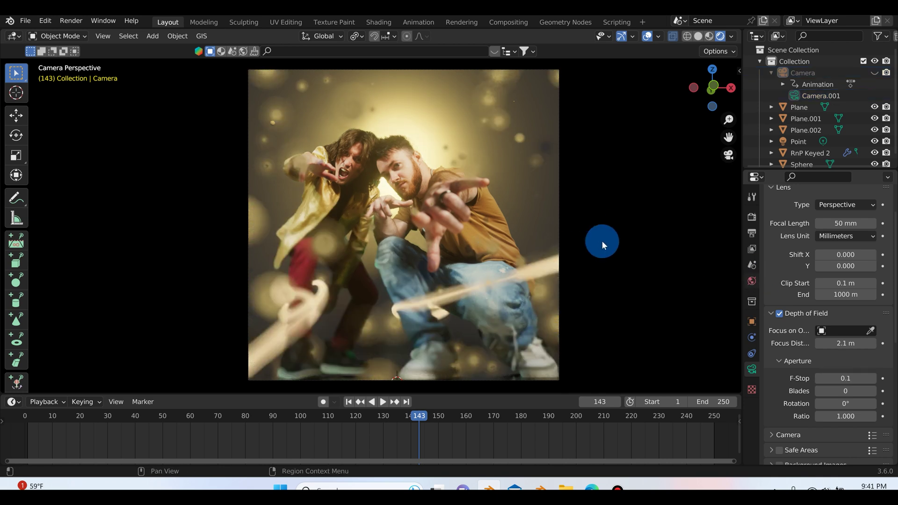
pyautogui.click(676, 169)
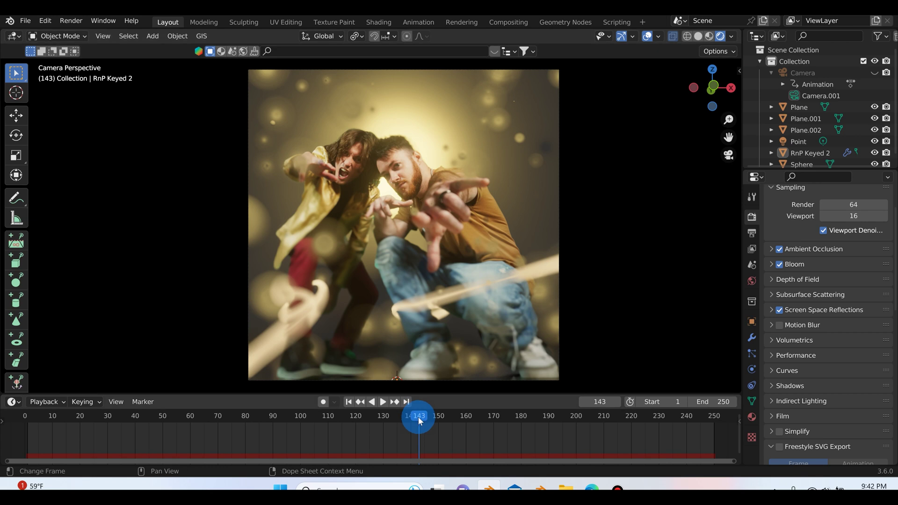
pyautogui.scroll(-4, 411, 431)
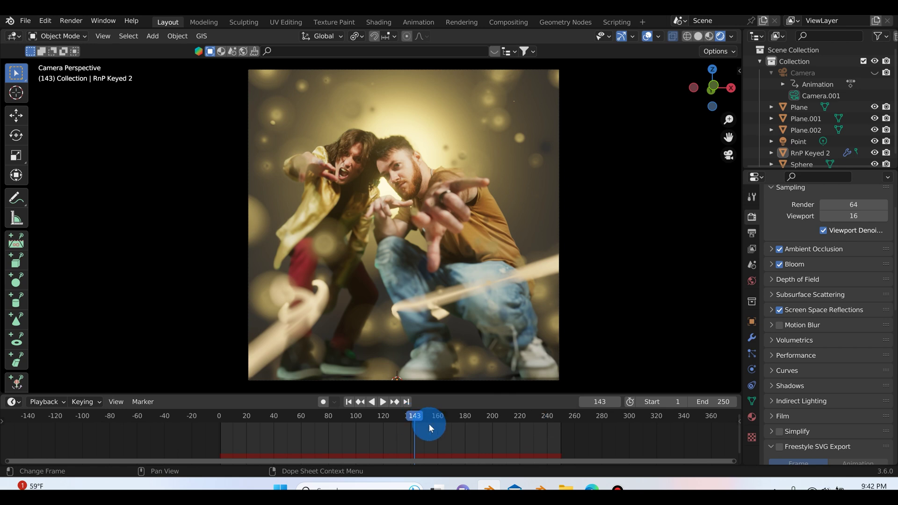
pyautogui.moveTo(418, 423); pyautogui.dragTo(439, 422)
pyautogui.press('space')
pyautogui.press('space')
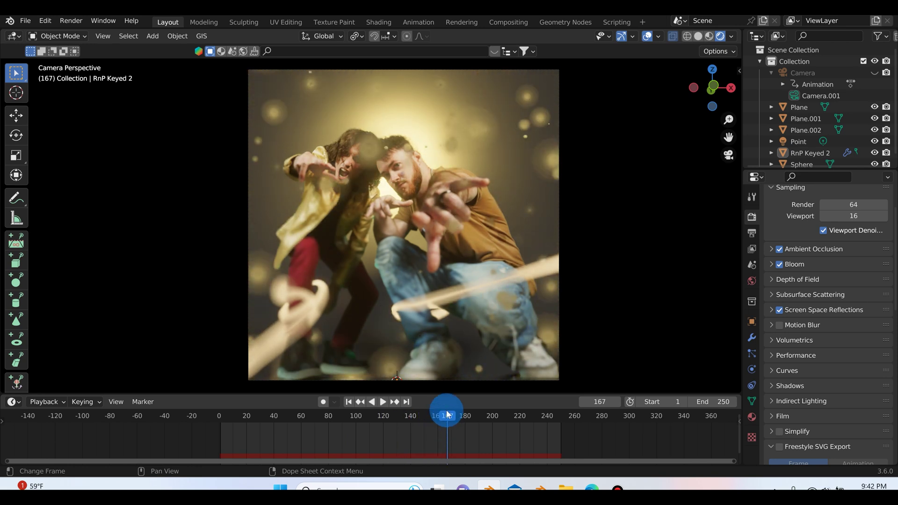
pyautogui.press('space')
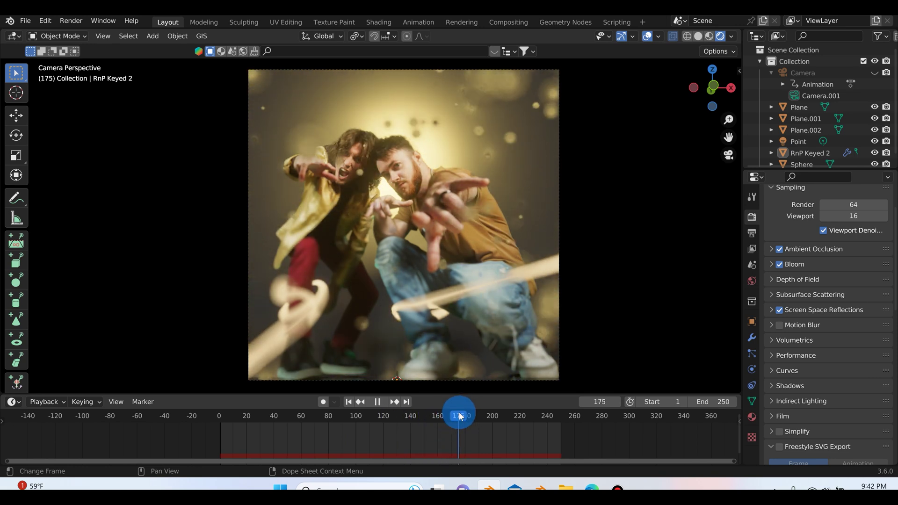
pyautogui.press('space')
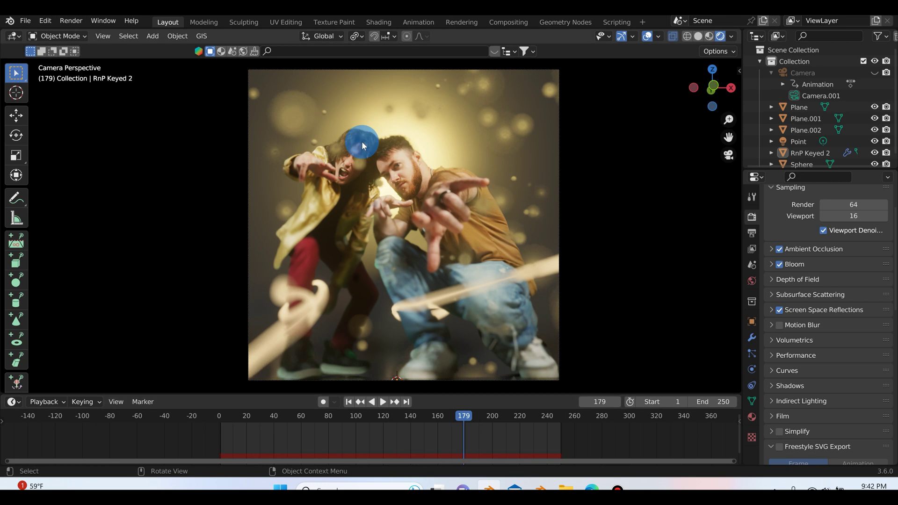
pyautogui.click(415, 432)
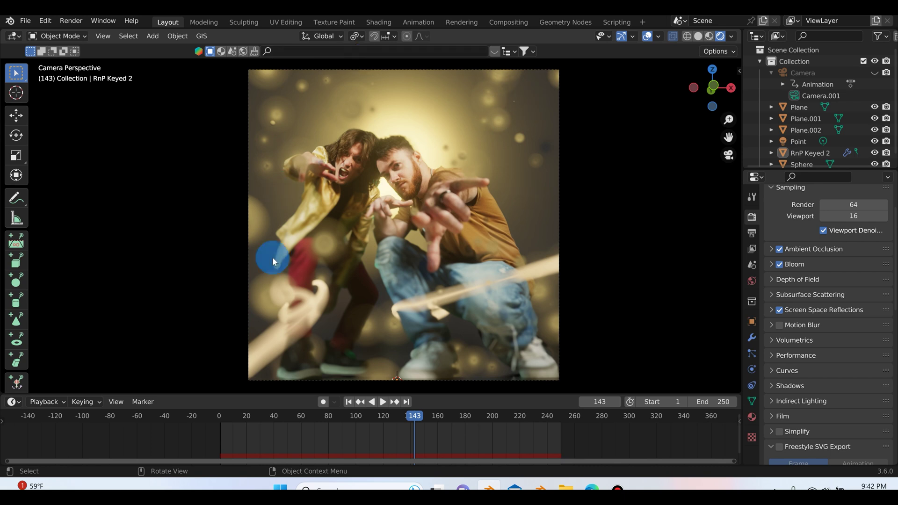
# Orbit around the bokeh set, selecting then deselecting the sphere and Plane.002 backdrop.
pyautogui.moveTo(548, 274); pyautogui.dragTo(367, 108, button='middle')
pyautogui.click(428, 311)
pyautogui.click(484, 197)
pyautogui.click(337, 186)
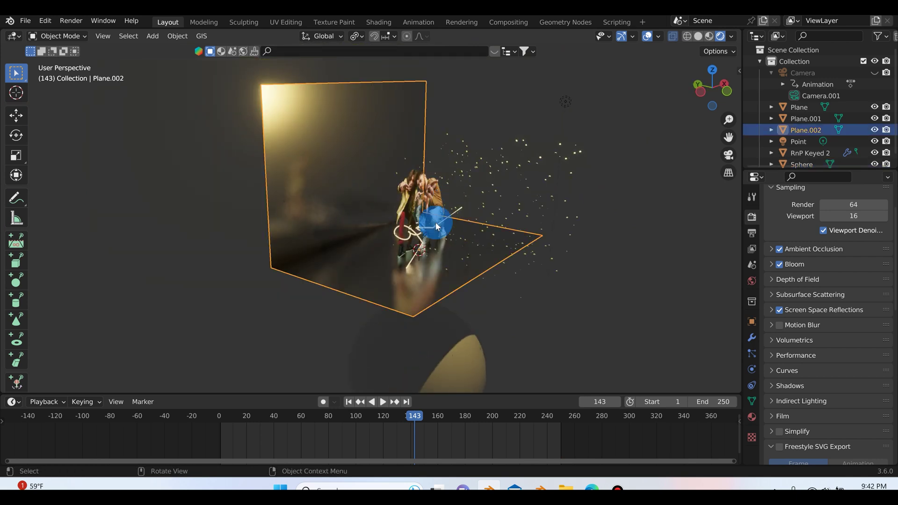
pyautogui.moveTo(436, 224); pyautogui.dragTo(342, 223, button='middle')
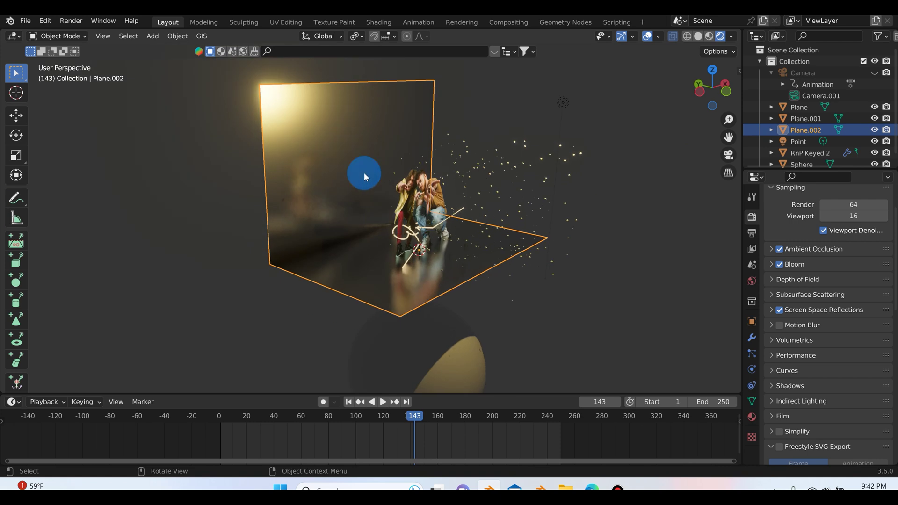
pyautogui.moveTo(396, 187); pyautogui.dragTo(603, 119, button='middle')
pyautogui.click(513, 140)
pyautogui.moveTo(513, 140); pyautogui.dragTo(533, 115, button='middle')
# Unhide the Camera in the Outliner and look through it.
pyautogui.click(875, 72)
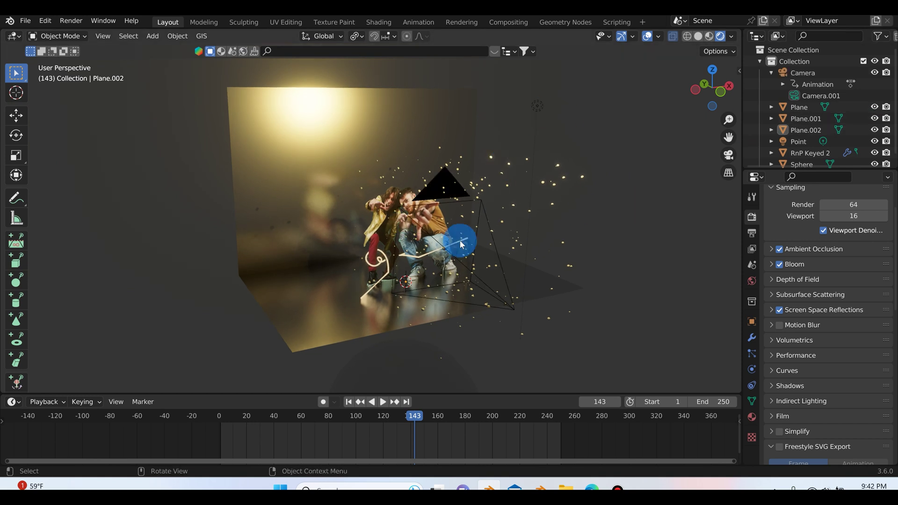
pyautogui.moveTo(461, 240); pyautogui.dragTo(711, 149, button='middle')
pyautogui.click(728, 155)
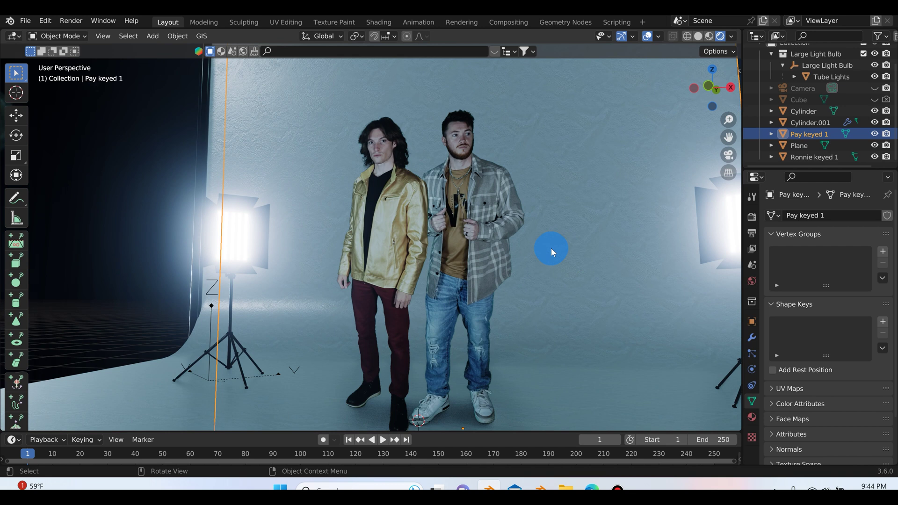
# Zoom out to the blue studio set and put the curved backdrop Plane in Edit Mode.
pyautogui.scroll(-4, 551, 248)
pyautogui.scroll(-6, 562, 263)
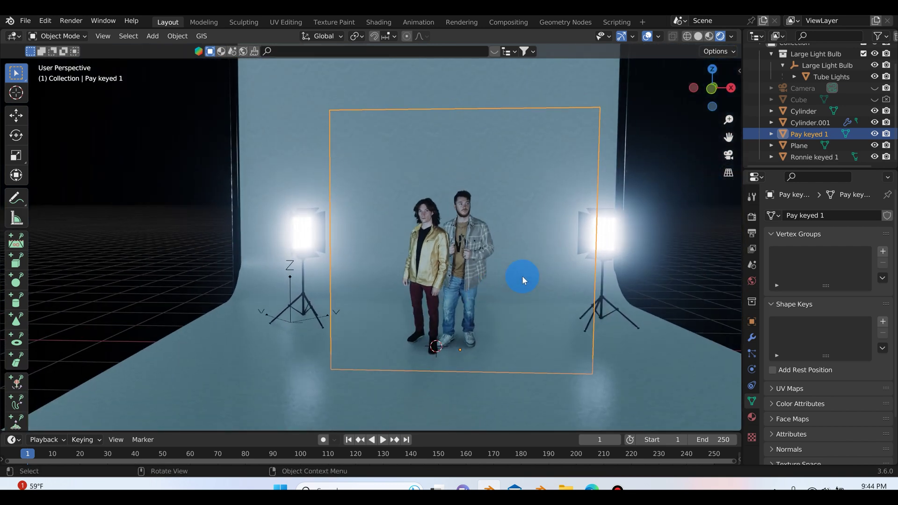
pyautogui.moveTo(452, 240); pyautogui.dragTo(496, 237, button='middle')
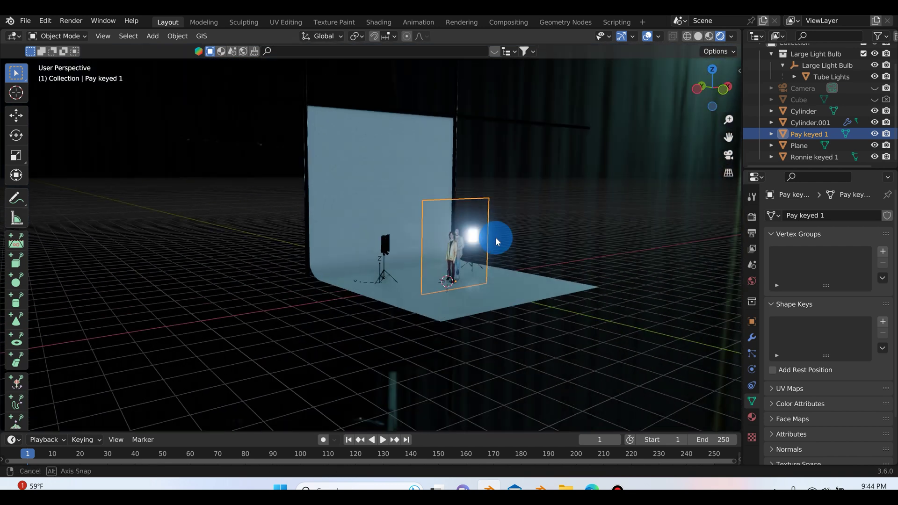
pyautogui.scroll(2, 357, 167)
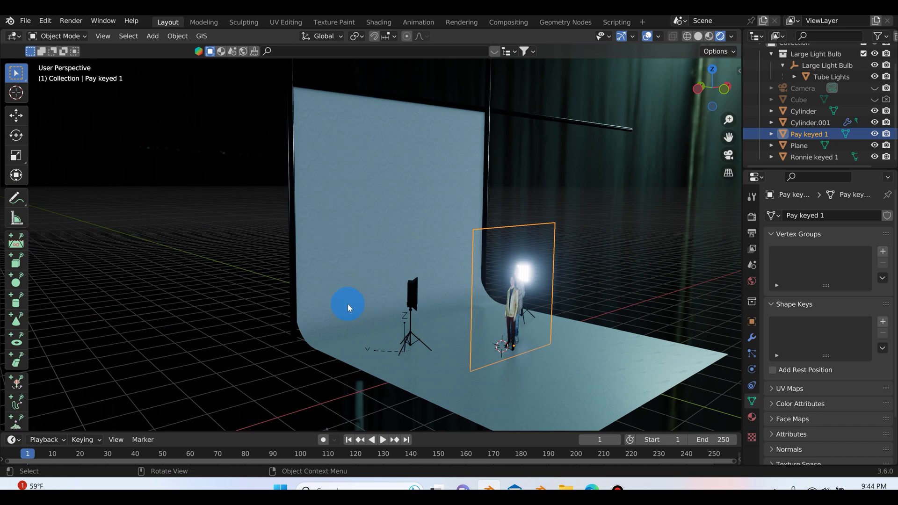
pyautogui.moveTo(347, 304); pyautogui.dragTo(371, 322, button='middle')
pyautogui.click(371, 321)
pyautogui.press('Tab')
# Return the backdrop to Object Mode and view the blue studio shot through the camera.
pyautogui.scroll(2, 360, 306)
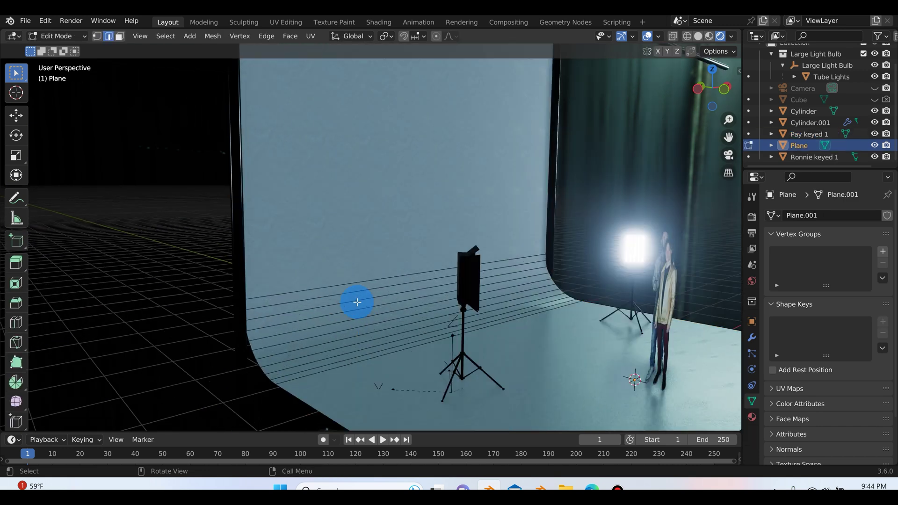
pyautogui.scroll(-2, 357, 301)
pyautogui.press('Tab')
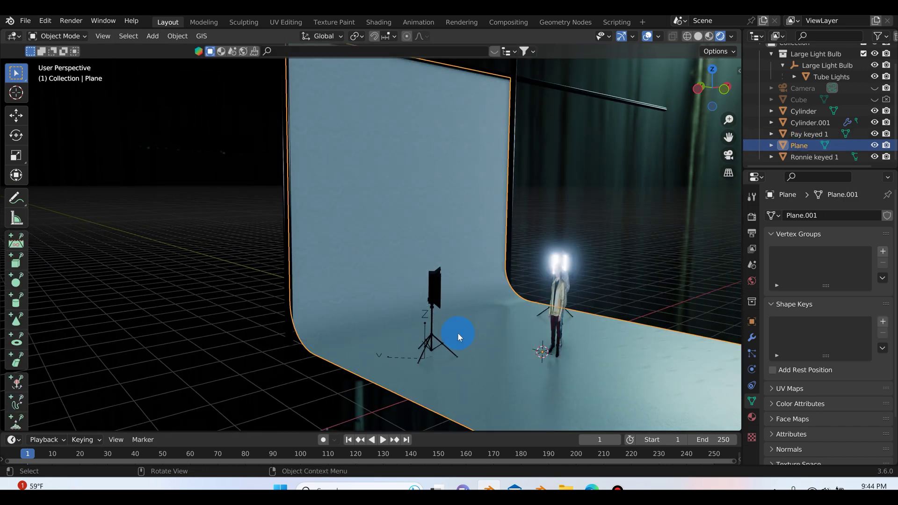
pyautogui.moveTo(458, 332); pyautogui.dragTo(327, 300, button='middle')
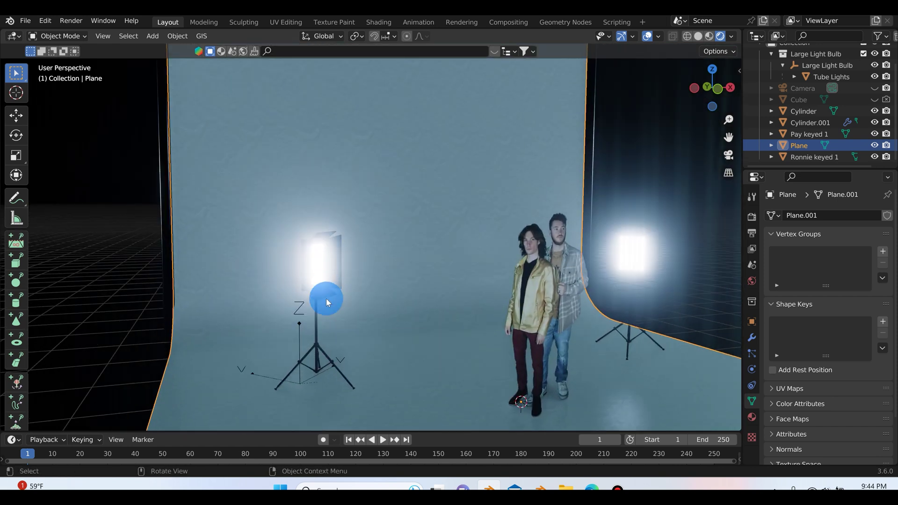
pyautogui.moveTo(428, 328); pyautogui.dragTo(672, 290, button='middle')
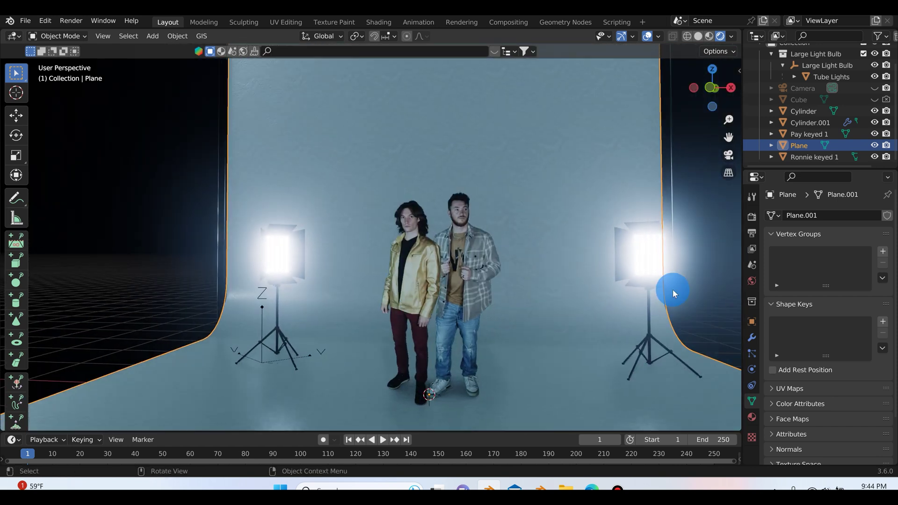
pyautogui.scroll(-4, 649, 303)
pyautogui.moveTo(526, 310); pyautogui.dragTo(670, 221, button='middle')
pyautogui.scroll(2, 671, 221)
pyautogui.click(729, 155)
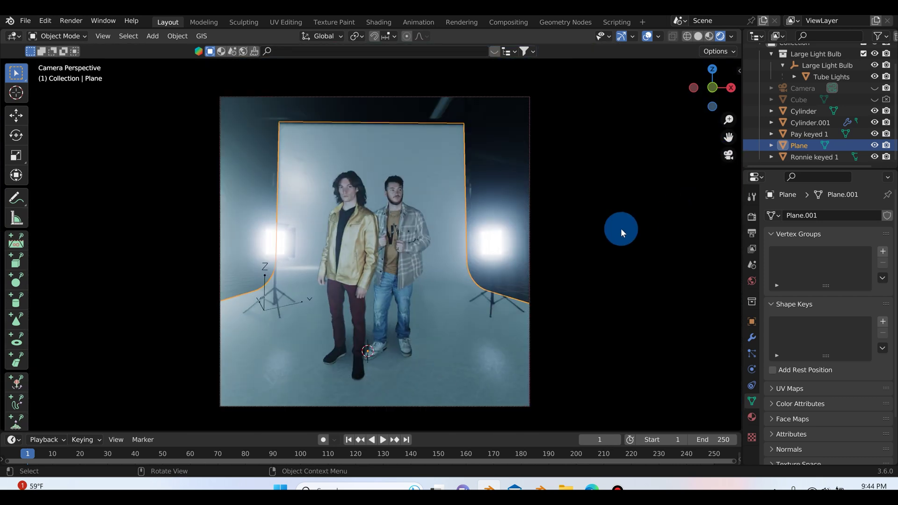
# Deselect the backdrop Plane and switch from camera view to User Perspective.
pyautogui.click(509, 173)
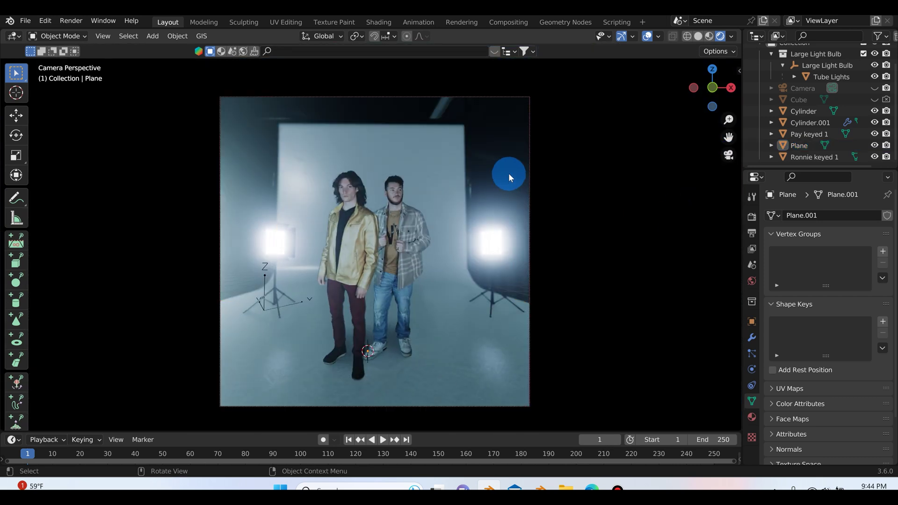
pyautogui.click(729, 155)
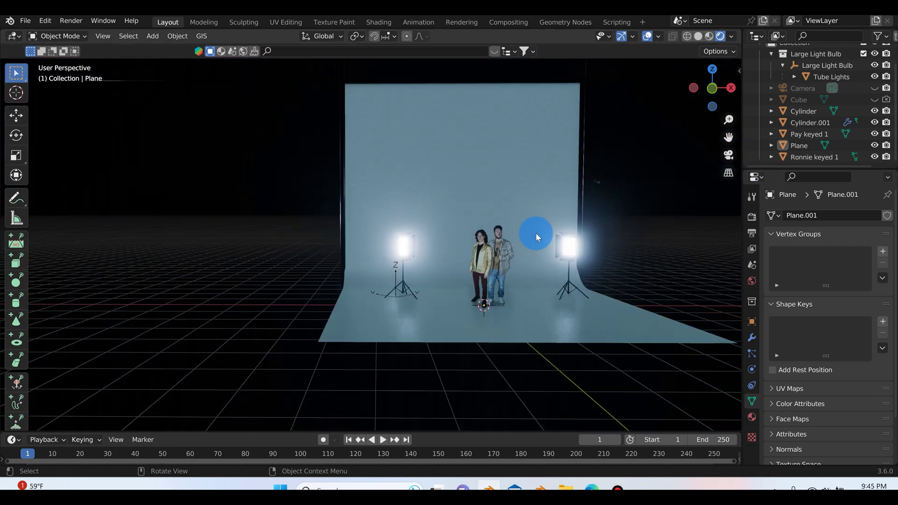
# Move the Pay keyed 1 plane just behind the man in the gold jacket.
pyautogui.scroll(4, 535, 232)
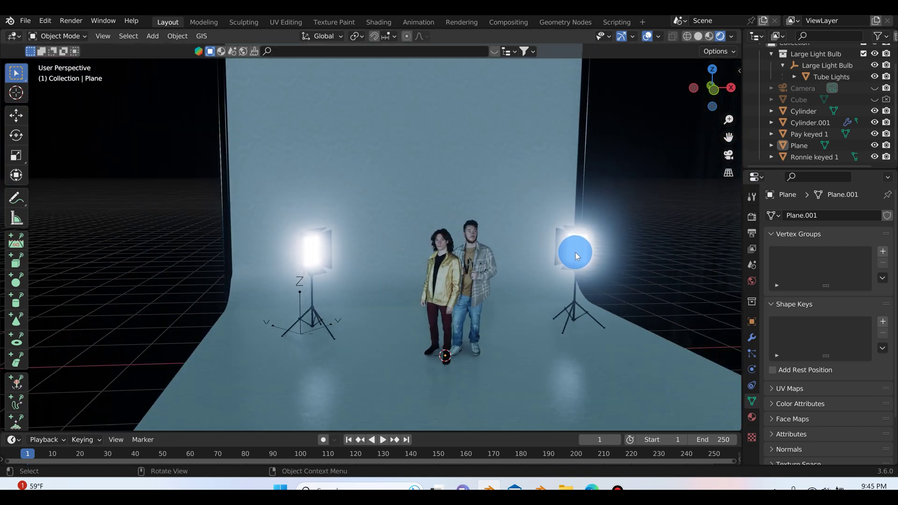
pyautogui.click(575, 252)
pyautogui.press('g')
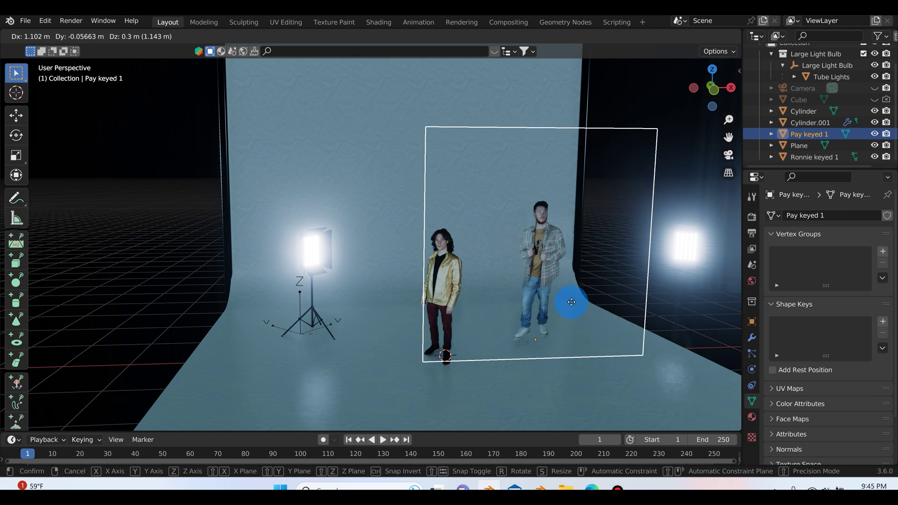
pyautogui.click(507, 312)
# Start moving the Tube Lights but cancel, leaving them in place, then select Ronnie keyed 1.
pyautogui.click(285, 327)
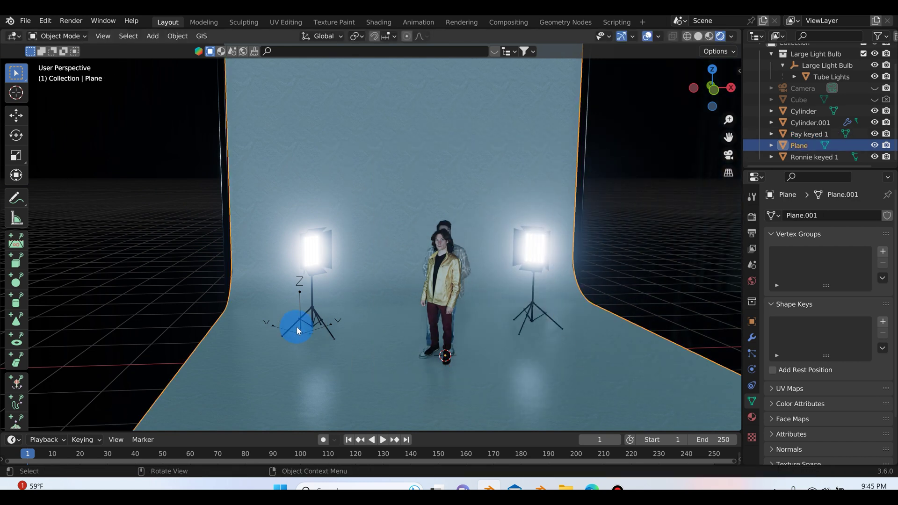
pyautogui.click(299, 318)
pyautogui.press('g')
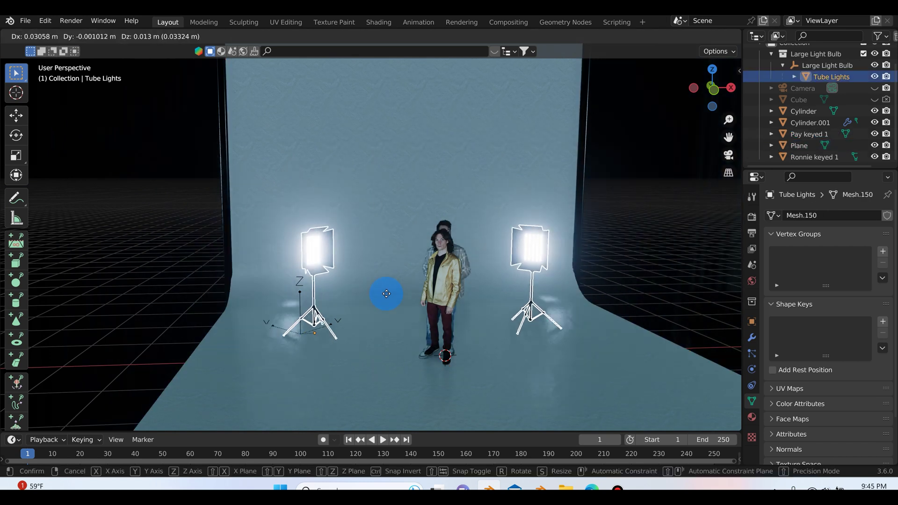
pyautogui.rightClick(380, 302)
pyautogui.scroll(-2, 380, 302)
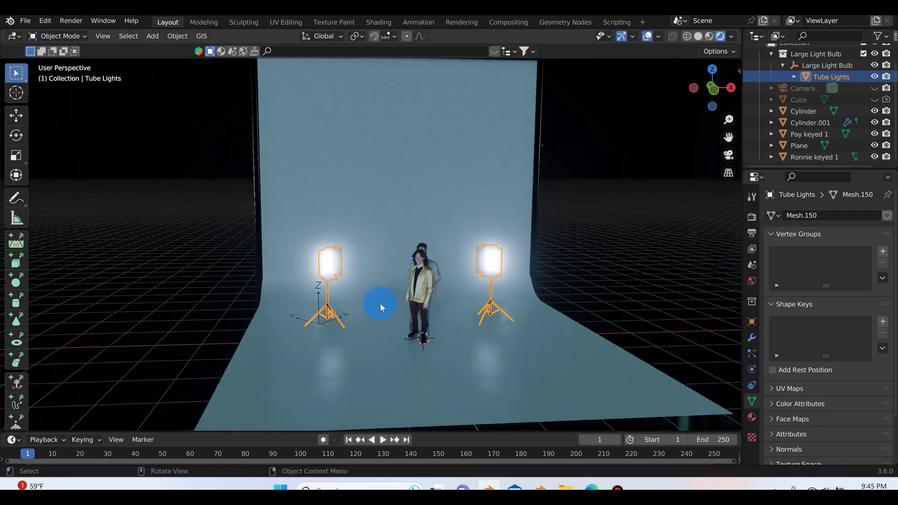
pyautogui.click(441, 295)
pyautogui.scroll(4, 435, 283)
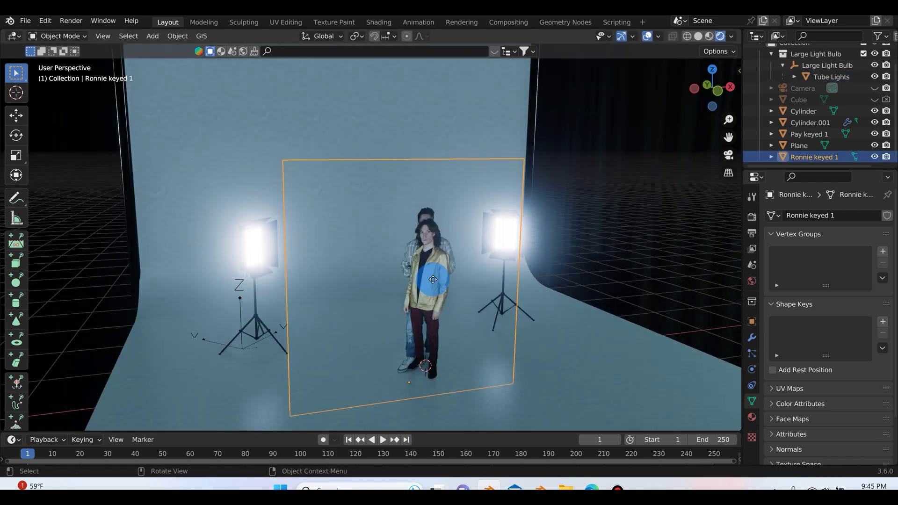
pyautogui.press('g')
pyautogui.press('y')
pyautogui.rightClick(711, 153)
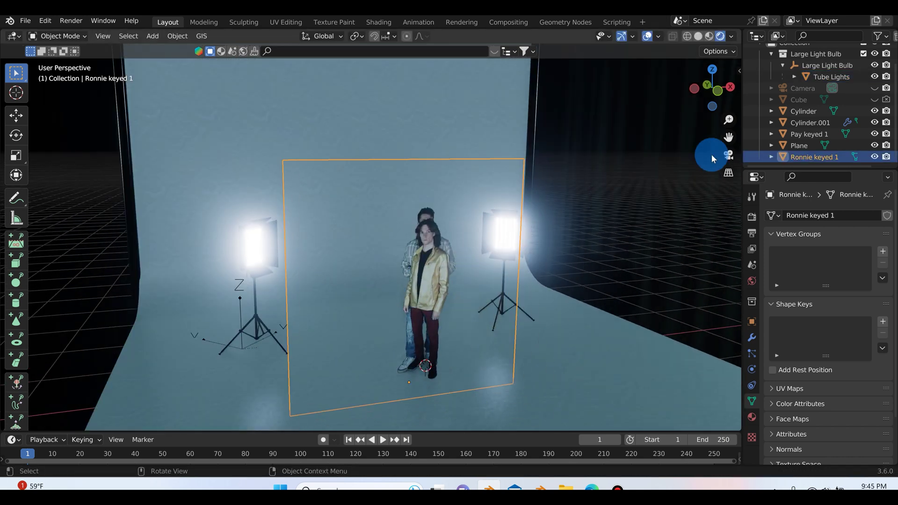
pyautogui.press('KP_0')
pyautogui.press('g')
pyautogui.press('y')
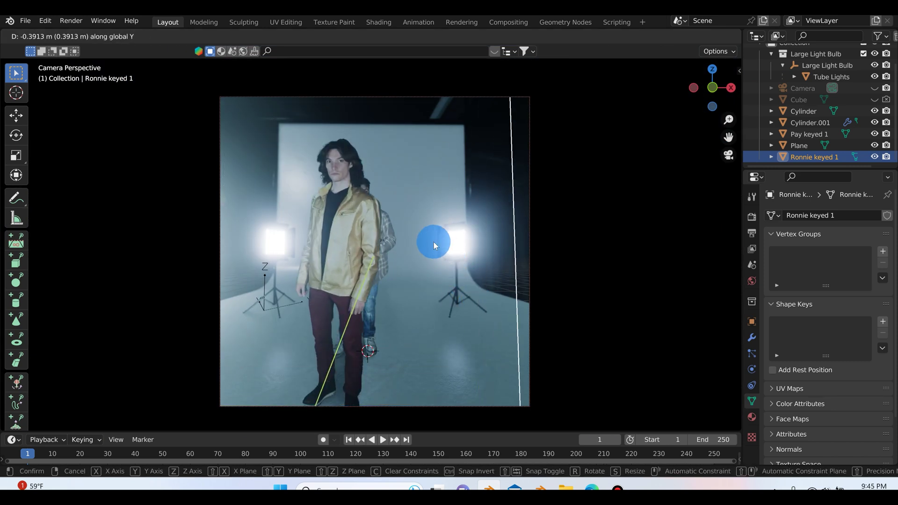
pyautogui.click(407, 246)
pyautogui.hotkey('ctrl', 'z')
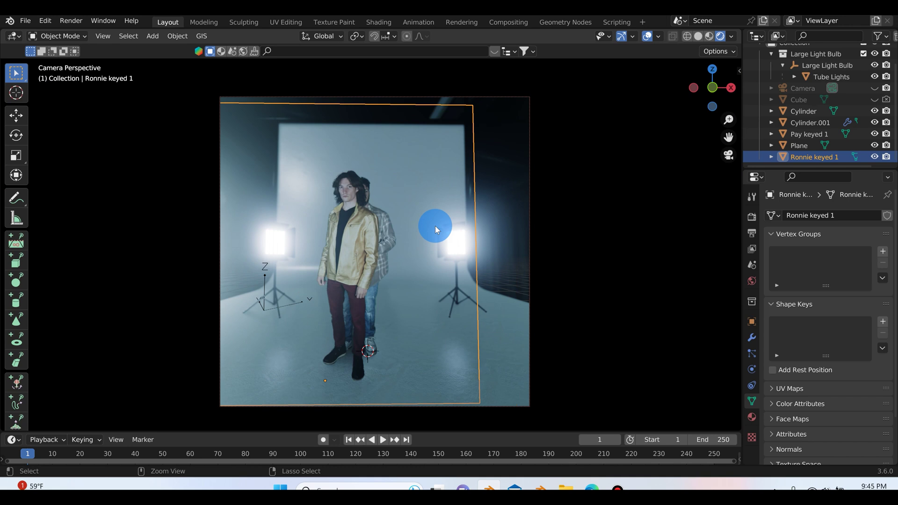
pyautogui.press('g')
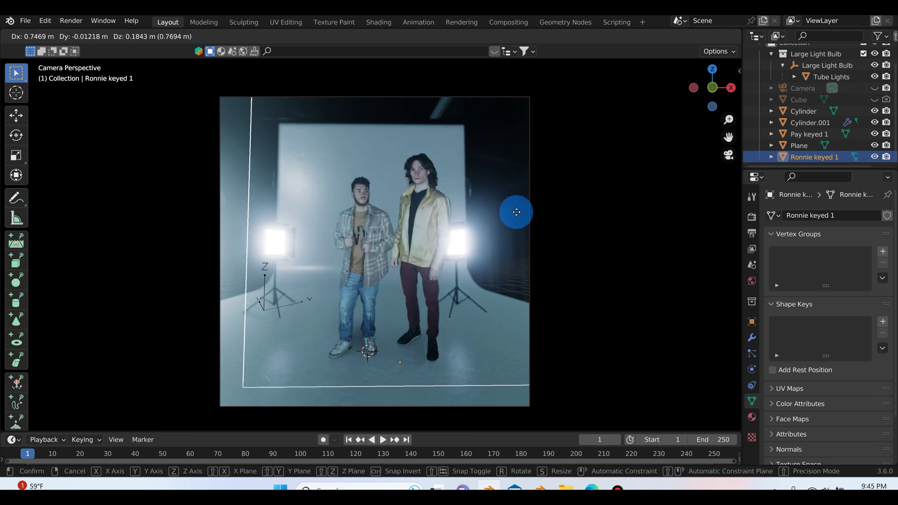
pyautogui.rightClick(499, 228)
pyautogui.click(728, 155)
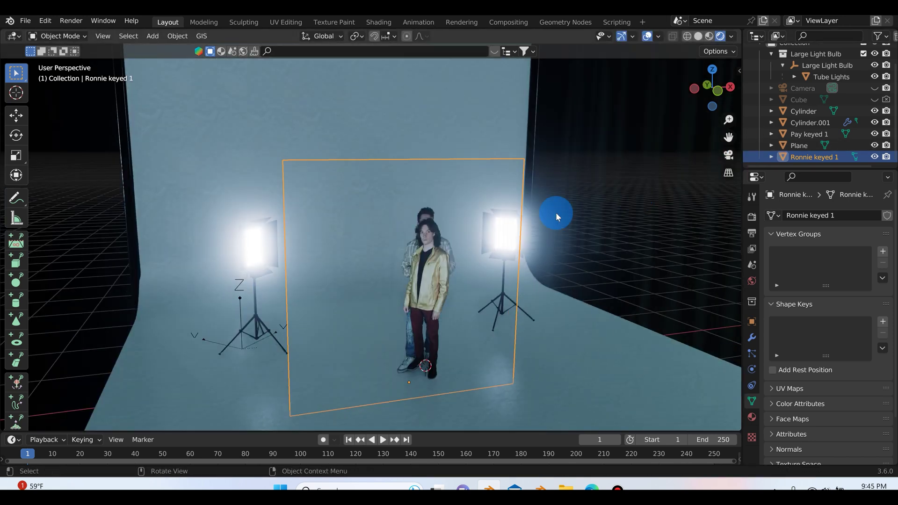
pyautogui.click(499, 246)
pyautogui.moveTo(499, 246); pyautogui.dragTo(454, 234, button='middle')
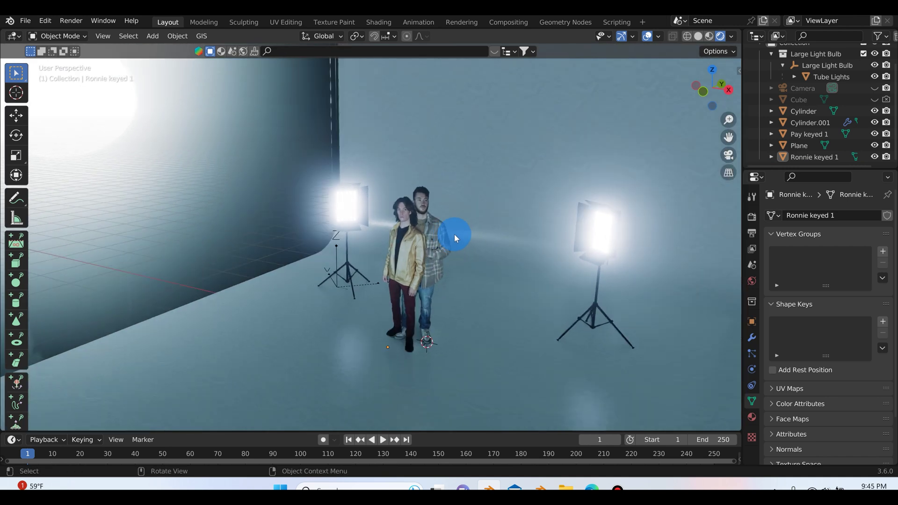
pyautogui.press('KP_0')
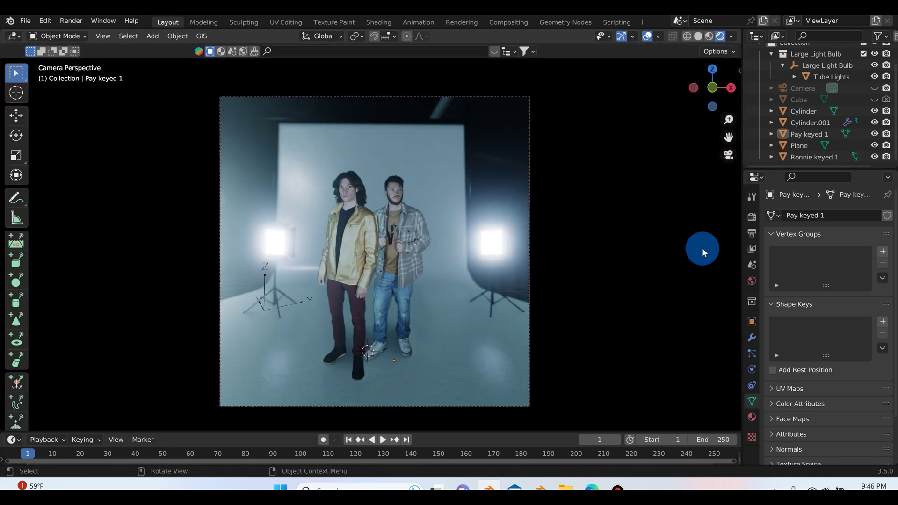